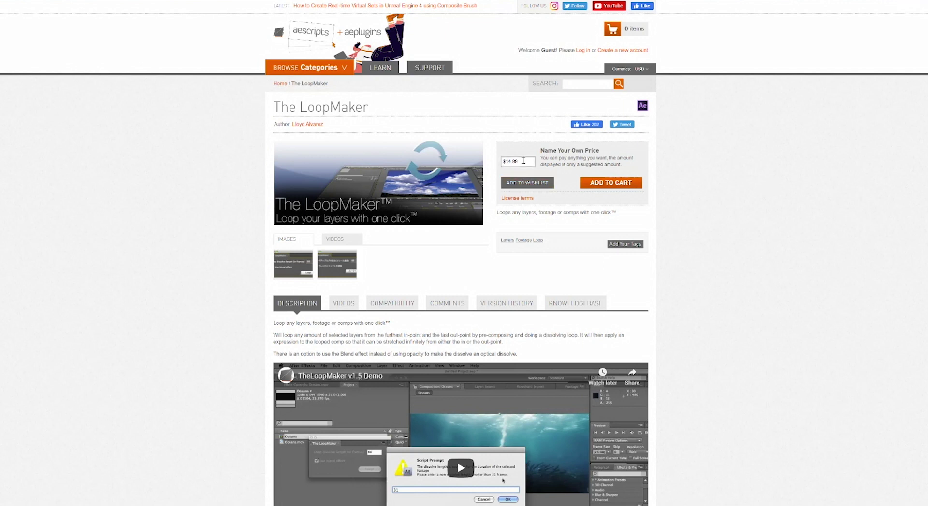
- Clear the LoopMaker suggested price to 0.00 on aescripts + aeplugins
click(522, 159)
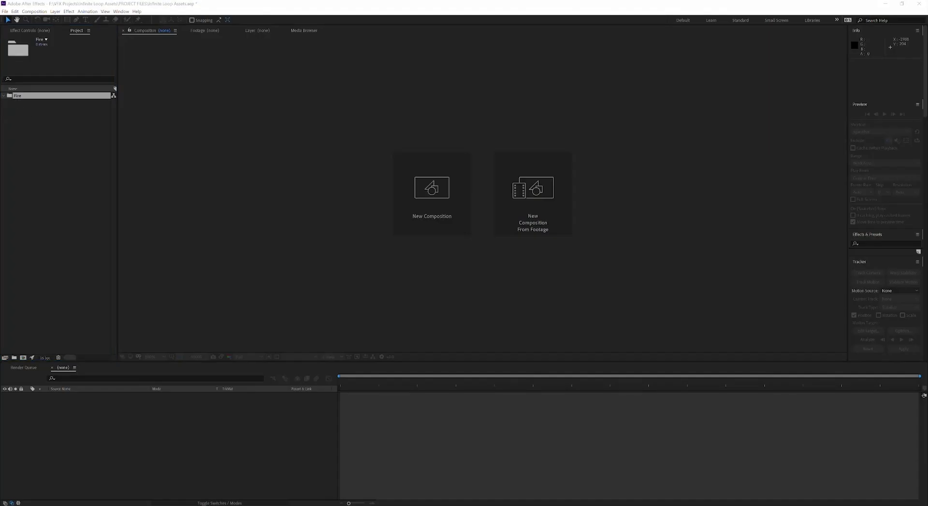
- Create a composition from the torch footage and trim it to a work area ending near frame 02998
right_click(46, 103)
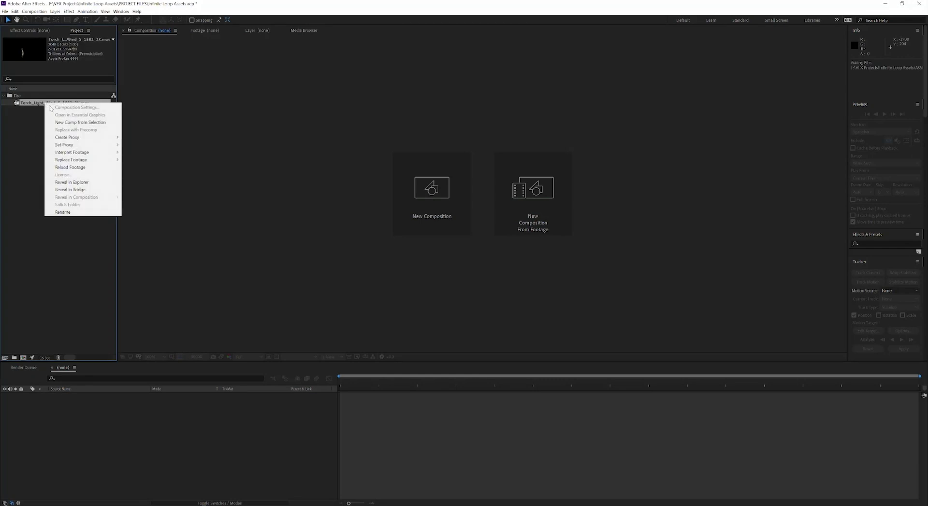
click(72, 123)
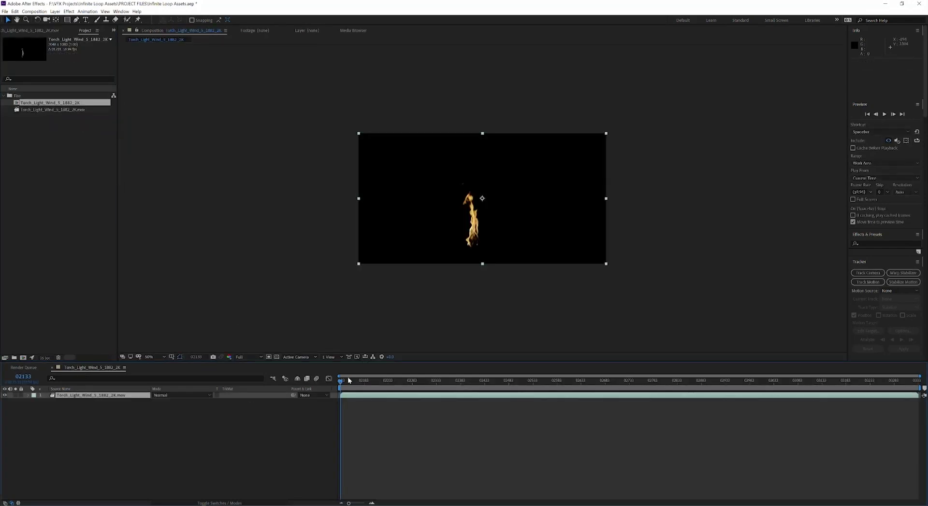
key(.)
drag(865, 380, 756, 400)
key(n)
click(29, 14)
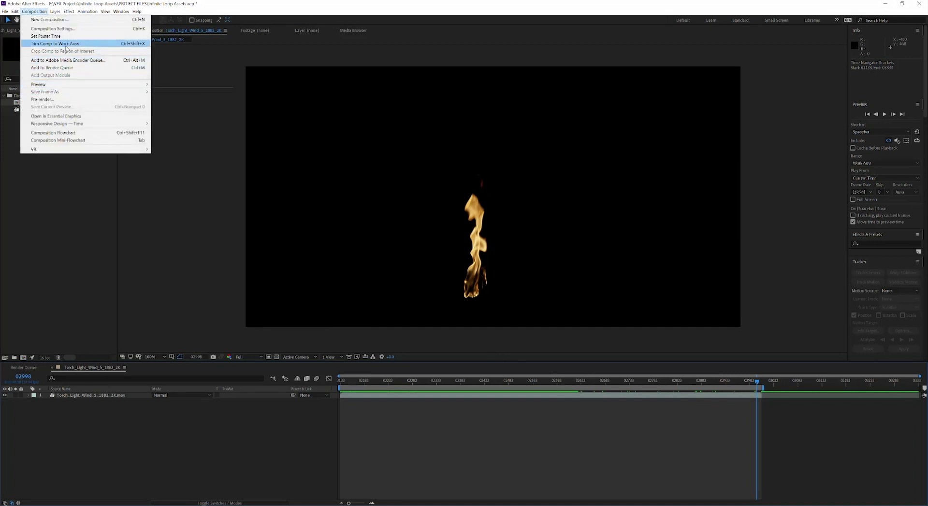
click(66, 44)
- Preview the trimmed flame from the composition start at 50%, then return to frame zero
key(comma)
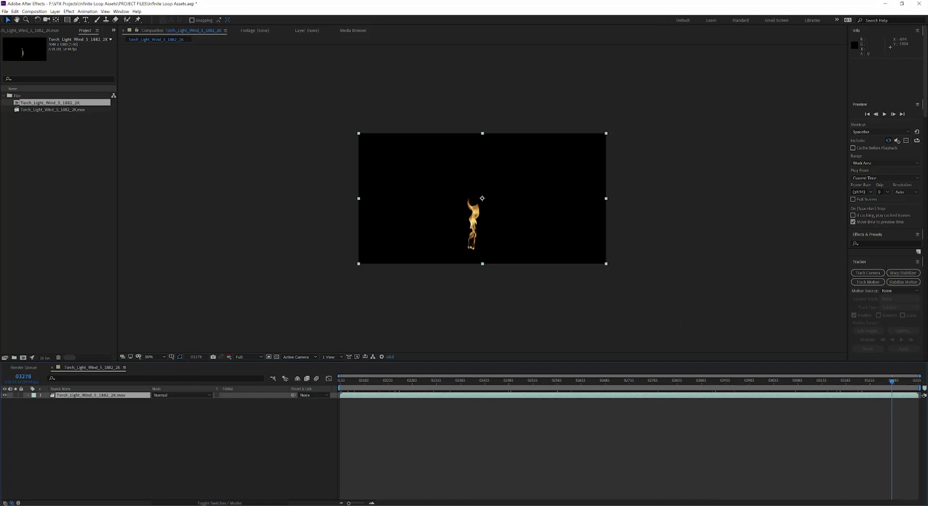
key(Home)
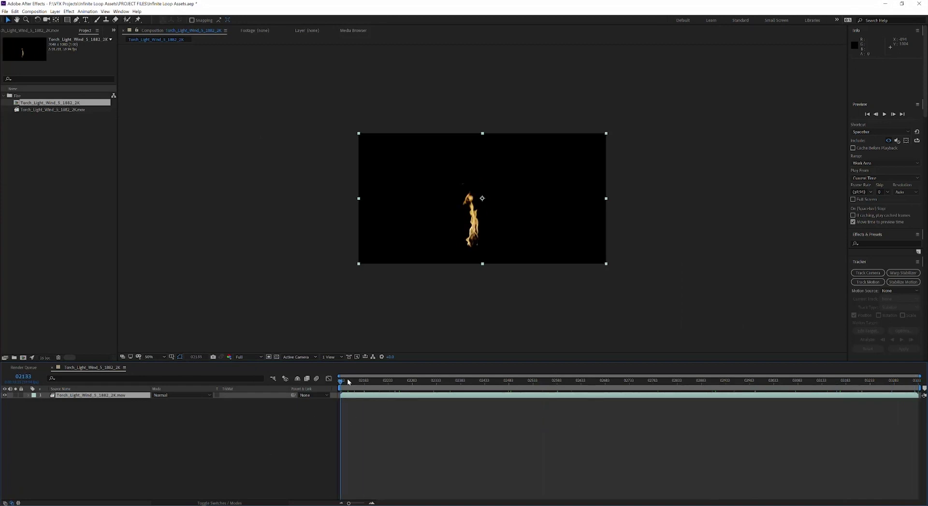
key(space)
key(period)
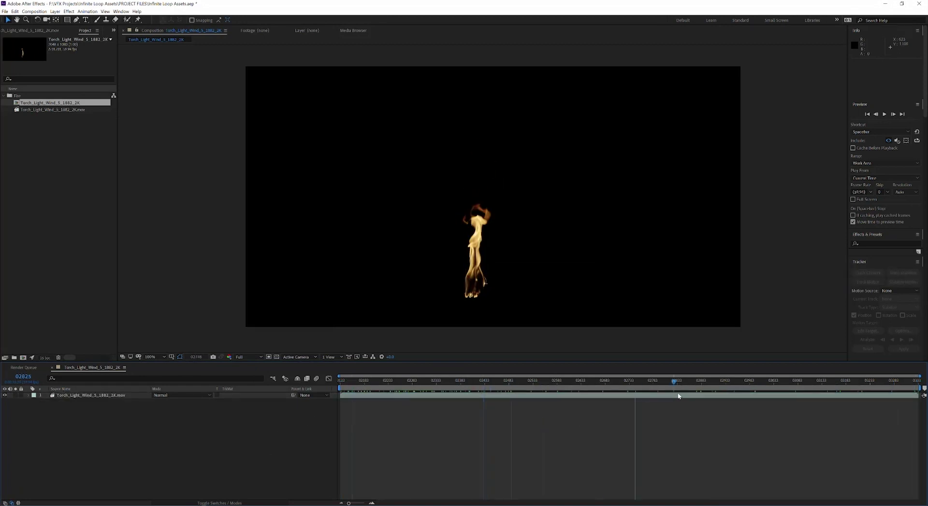
drag(677, 396, 318, 416)
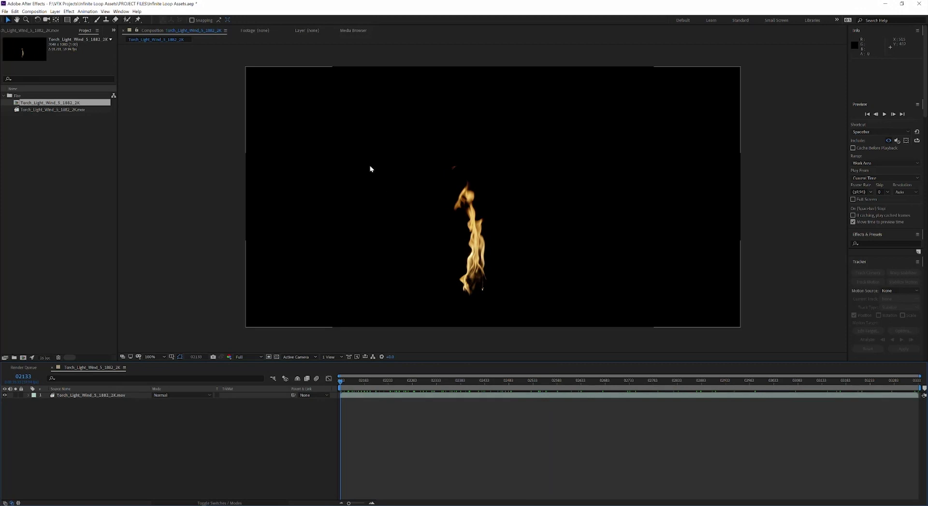
- Loop the torch layer with The LoopMaker.jsxbin script, producing a time-remapped looped layer
click(87, 395)
click(121, 11)
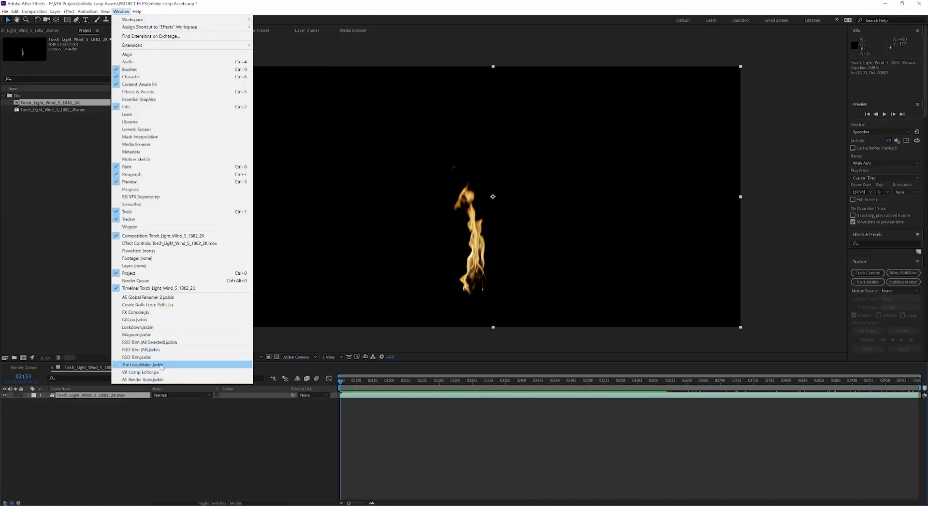
click(144, 365)
drag(513, 58, 613, 169)
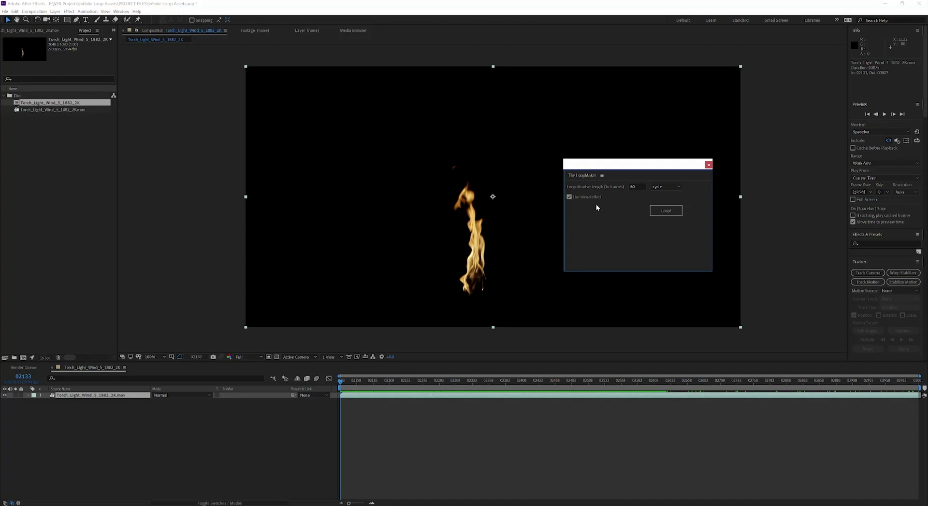
click(675, 213)
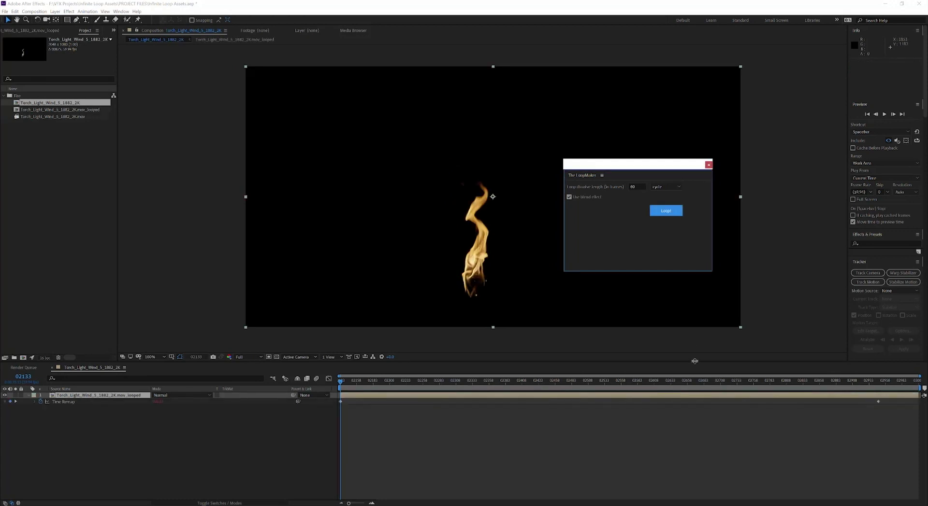
key(ctrl+k)
- Set the composition duration to 1875 frames
click(353, 282)
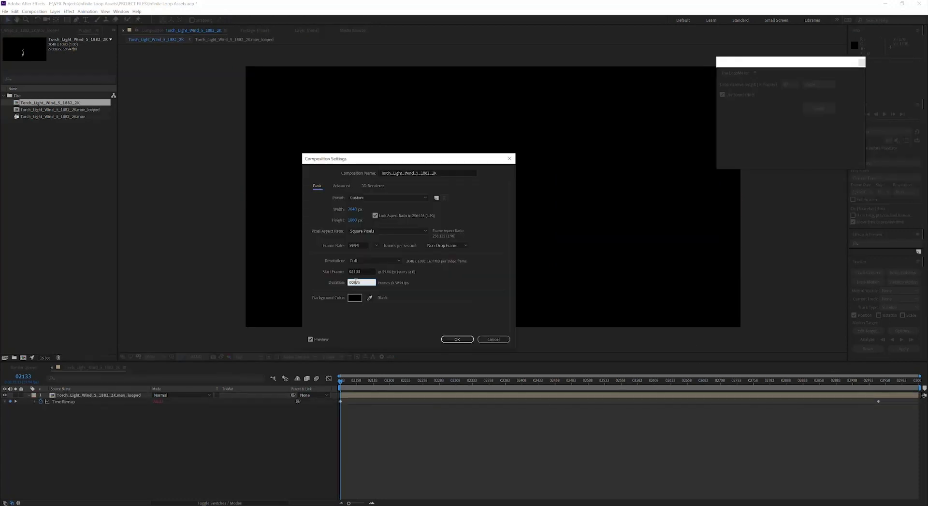
text(1875)
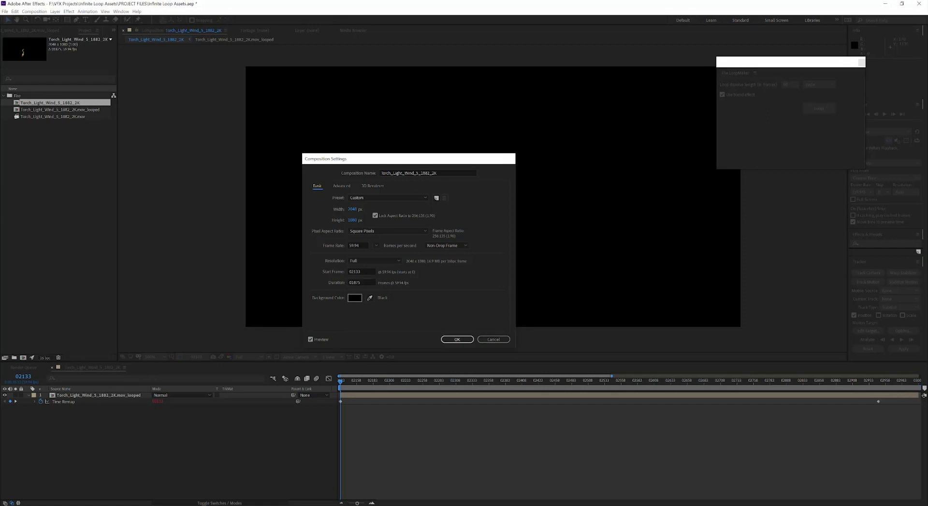
key(Return)
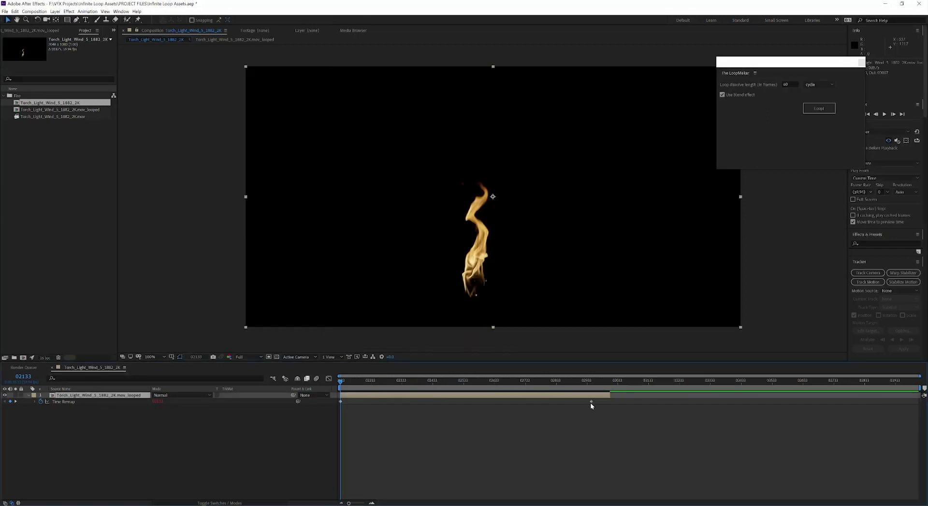
- Duplicate the looped layer and start it at the other layer's end time-remap keyframe, shifted one frame
click(83, 440)
click(87, 397)
key(ctrl+d)
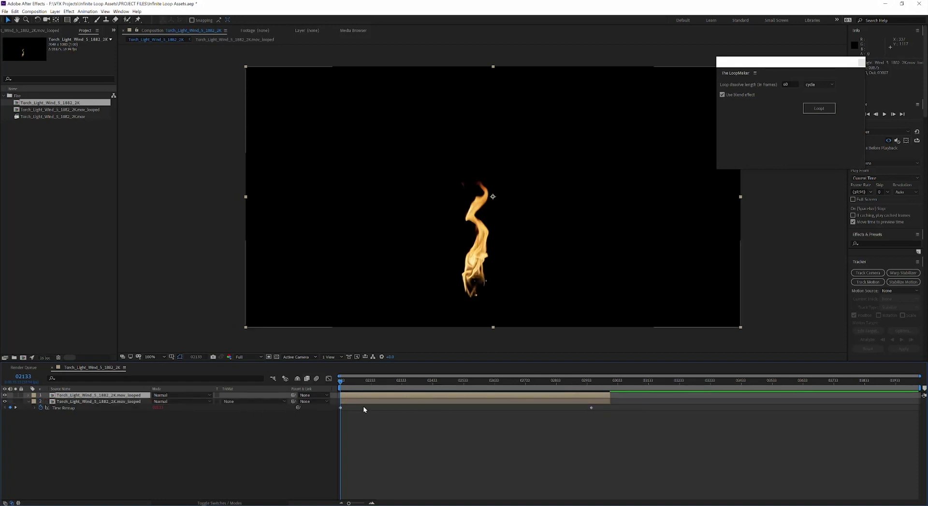
key(u)
drag(349, 399, 624, 399)
click(608, 381)
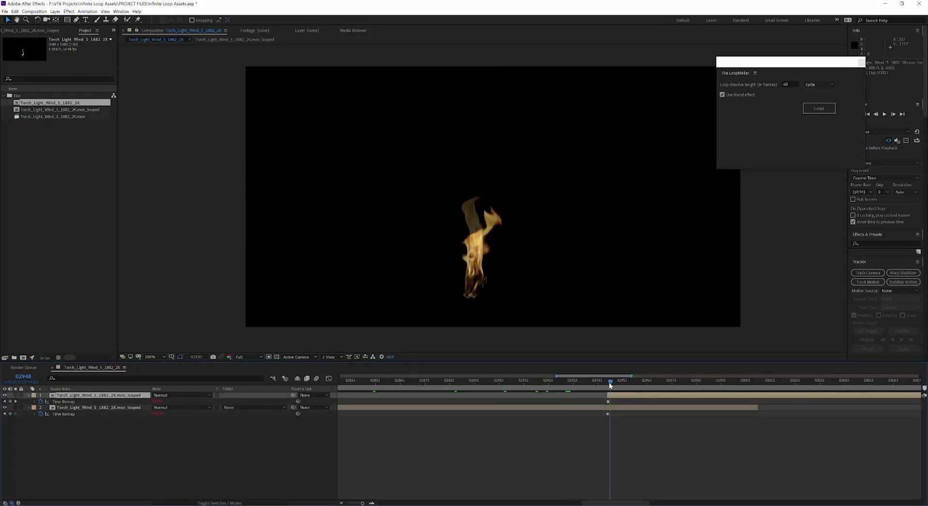
click(748, 407)
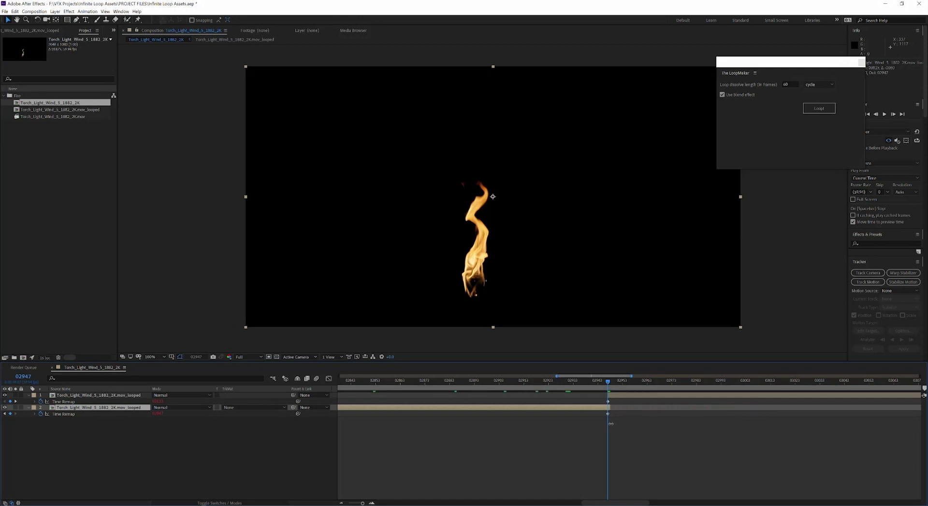
drag(610, 423, 610, 428)
key(semicolon)
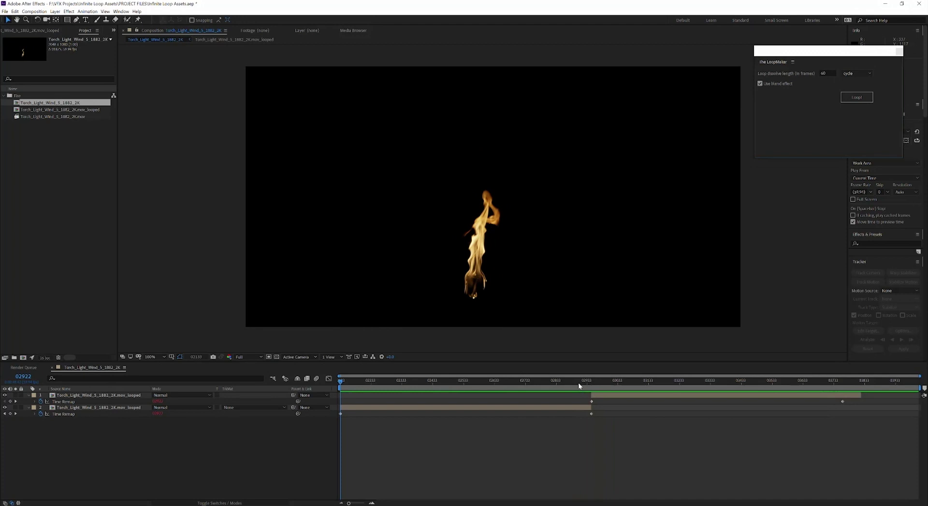
mouse_move(578, 383)
mouse_down()
mouse_move(567, 383)
mouse_move(583, 385)
mouse_up()
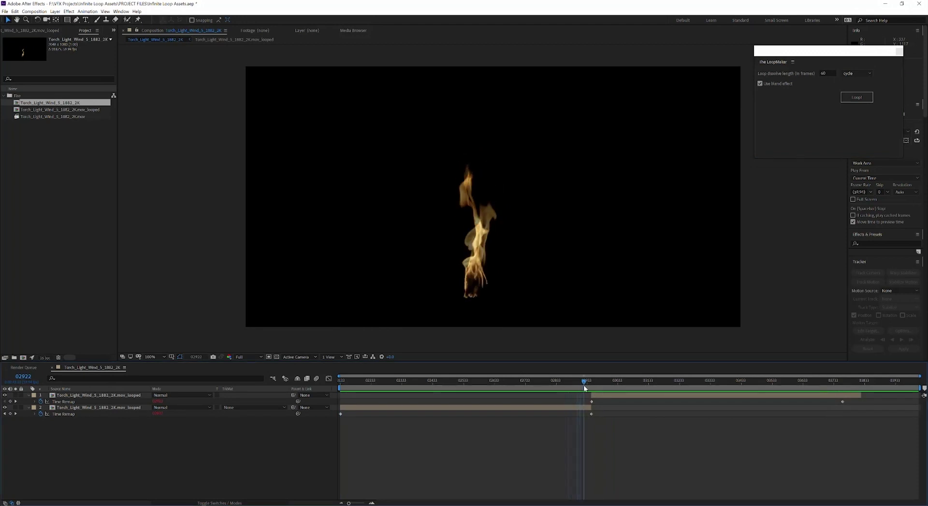
key(equal)
key(equal)
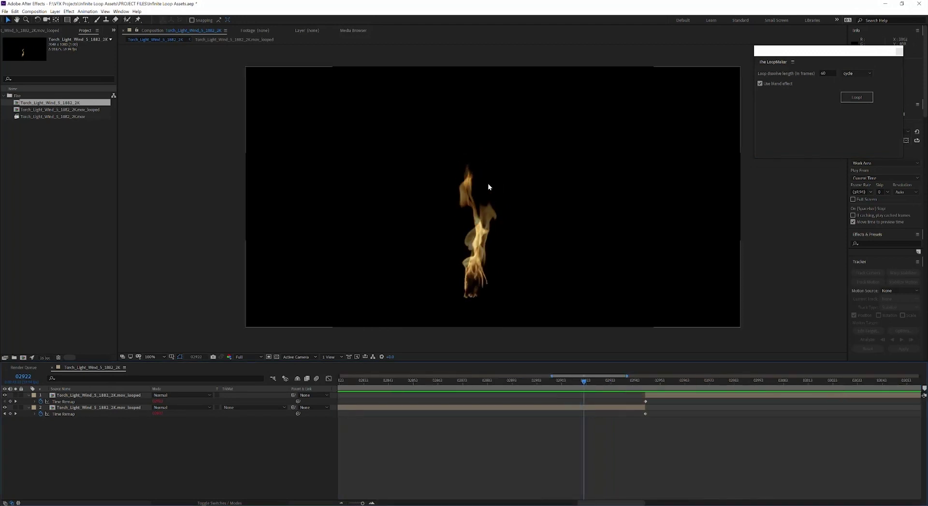
mouse_move(584, 382)
mouse_down()
mouse_move(621, 385)
mouse_move(555, 387)
mouse_move(611, 387)
mouse_move(567, 391)
mouse_move(575, 389)
mouse_up()
- Re-loop the torch layer in LoopMaker with a 1-frame dissolve and select layer 2 at frame-level zoom
click(812, 48)
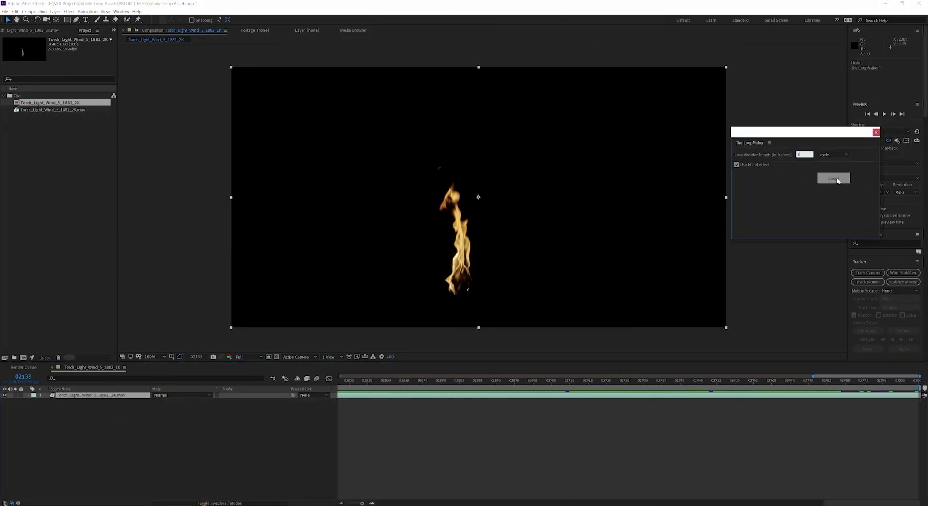
click(837, 181)
click(608, 382)
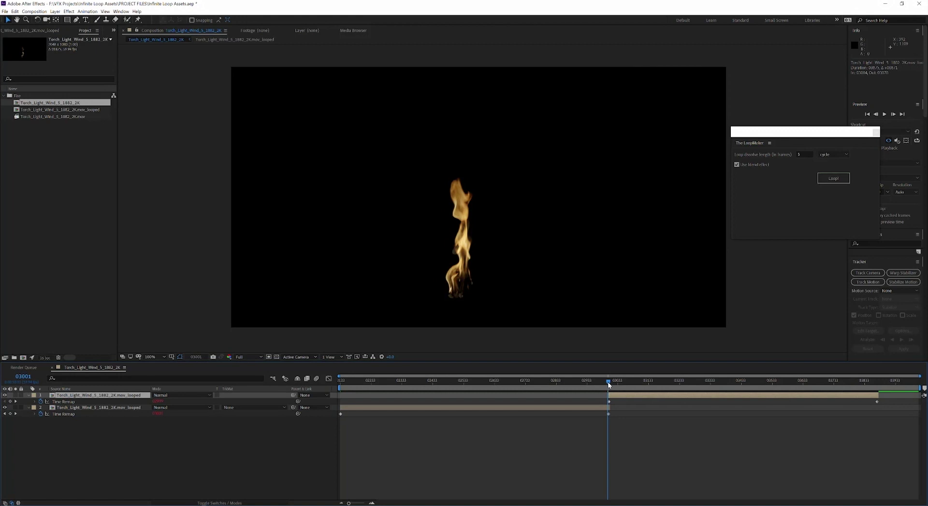
key(;)
click(584, 413)
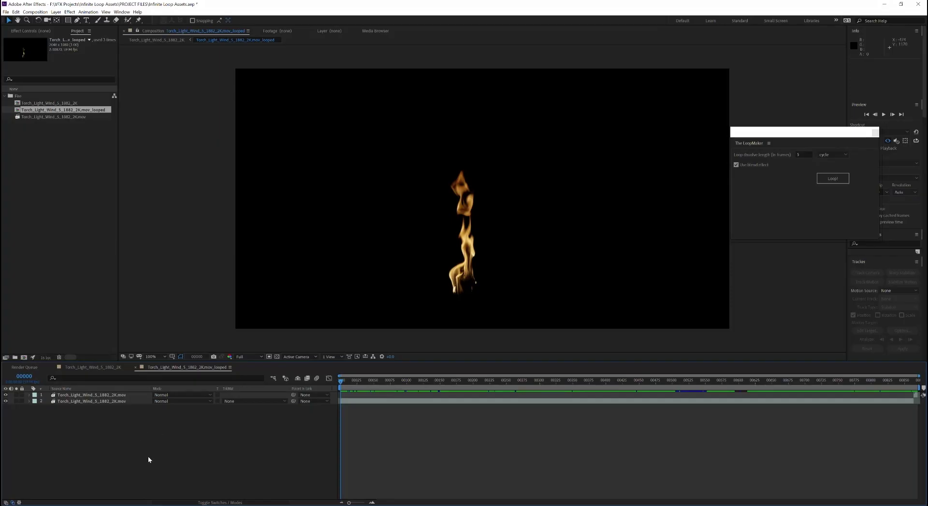
- Check a later frame in the looped precomp, then return to the Torch_Light_Wind_5_1882_2K composition
click(571, 380)
click(110, 370)
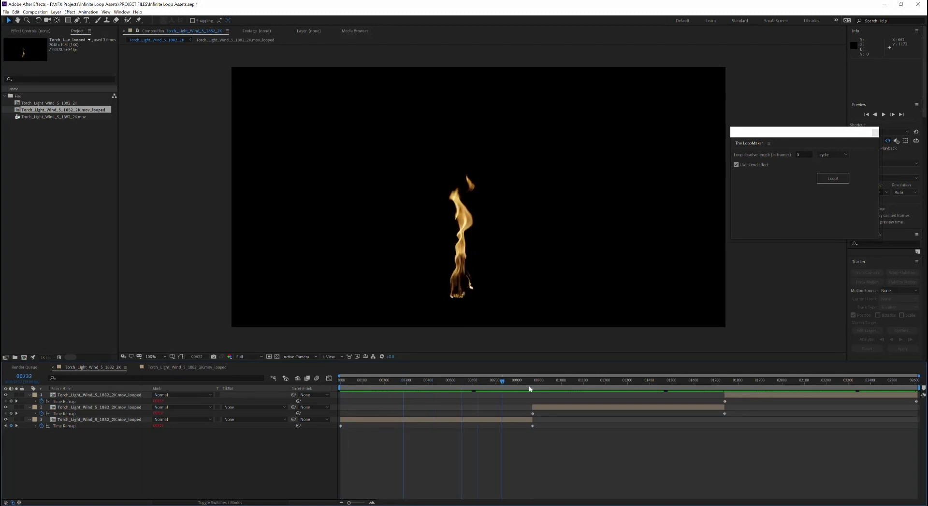